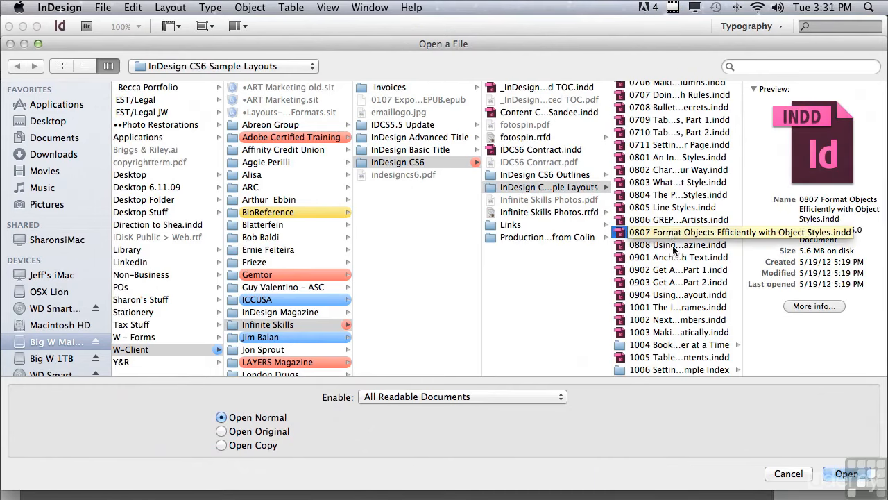
Open the document "0807 Format Objects Efficiently with Object Styles.indd" and display the Object Styles panel.
left_click(841, 474)
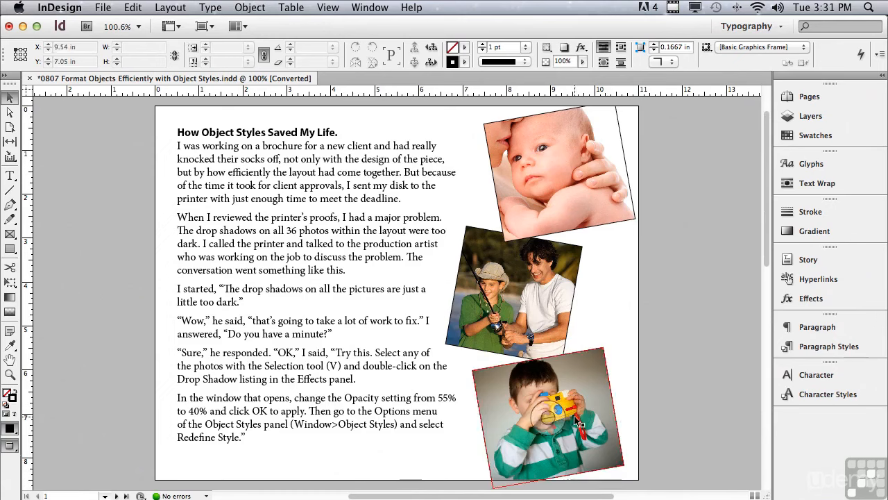
left_click(382, 7)
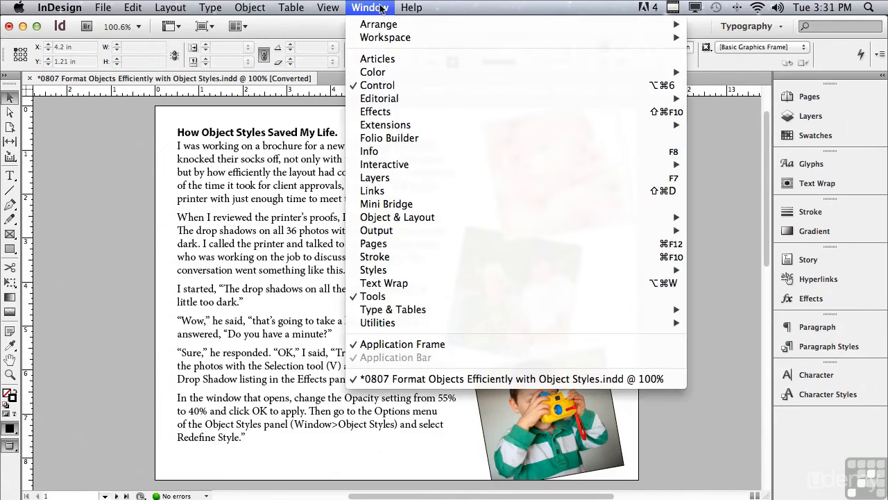
mouse_move(383, 269)
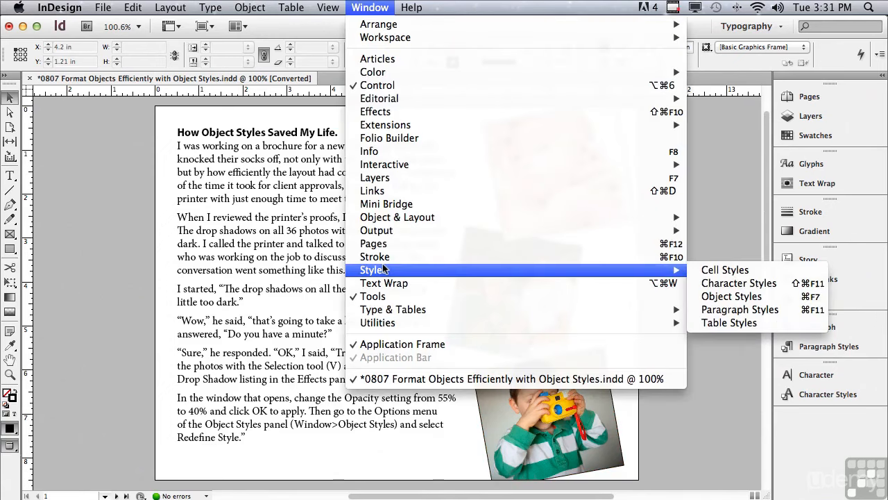
left_click(736, 296)
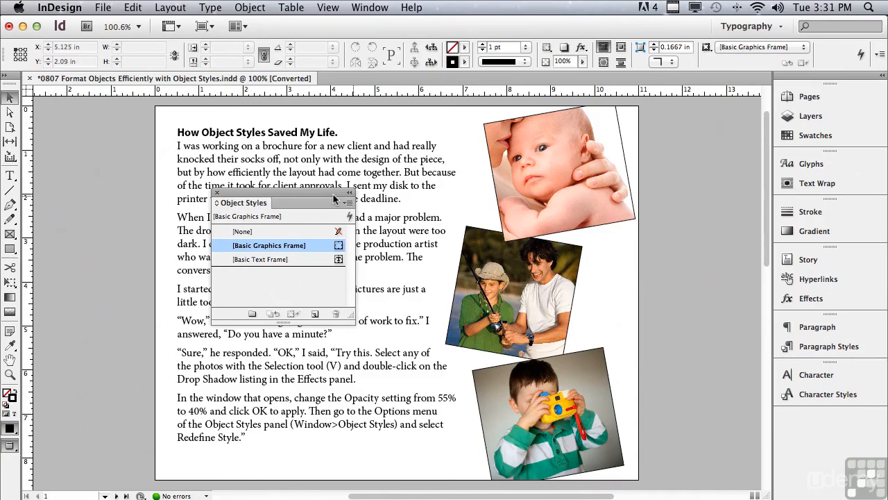
Give the baby photo's frame a drop shadow and a 10 pt stroke in [Paper].
left_click(514, 163)
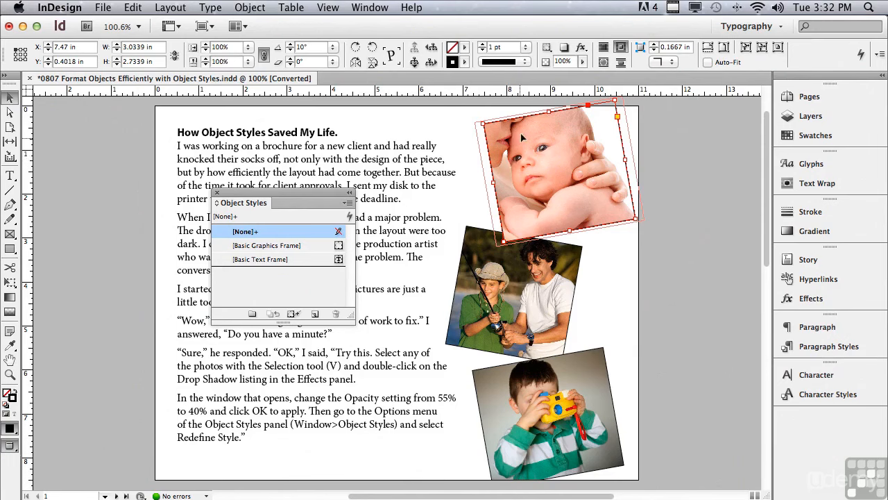
left_click(566, 48)
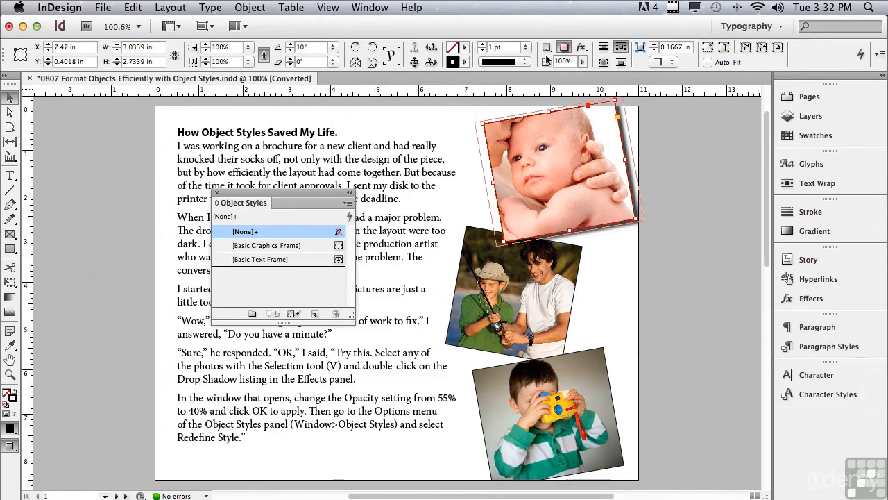
left_click(465, 63)
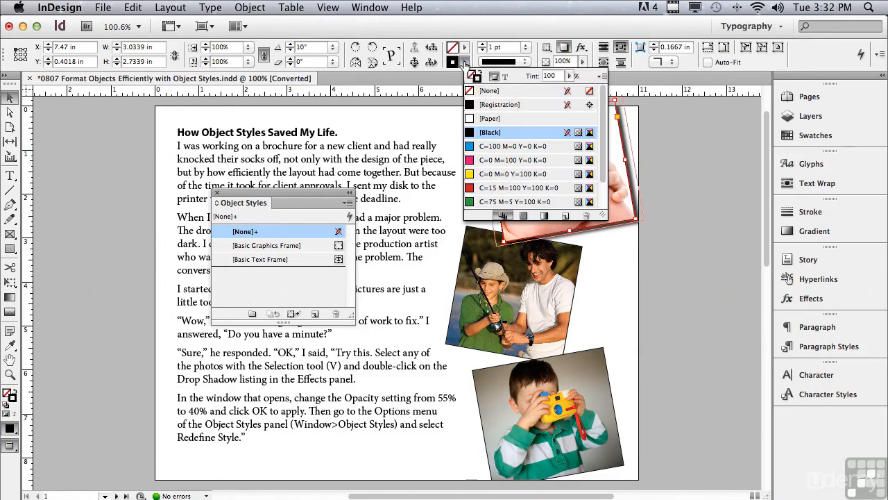
left_click(469, 122)
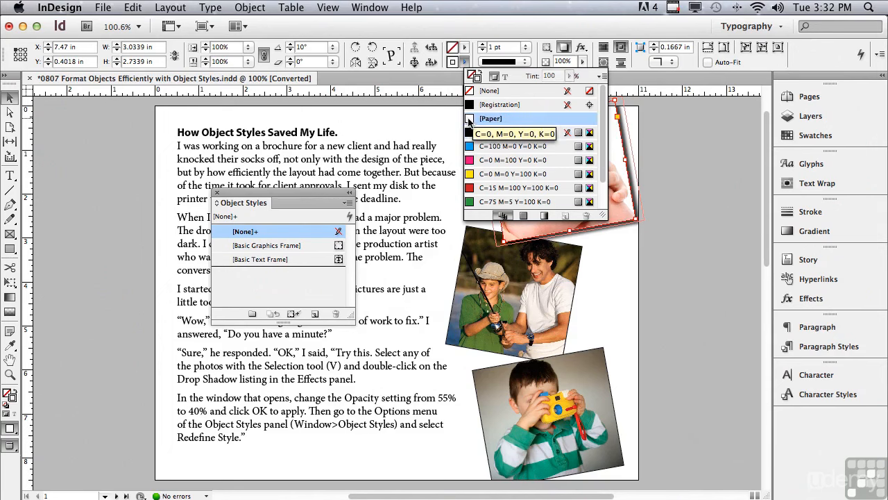
left_click(526, 48)
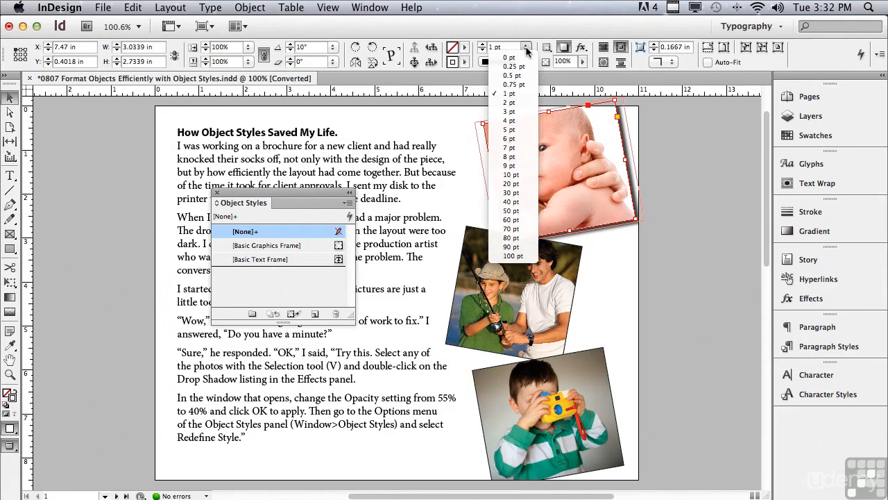
left_click(516, 175)
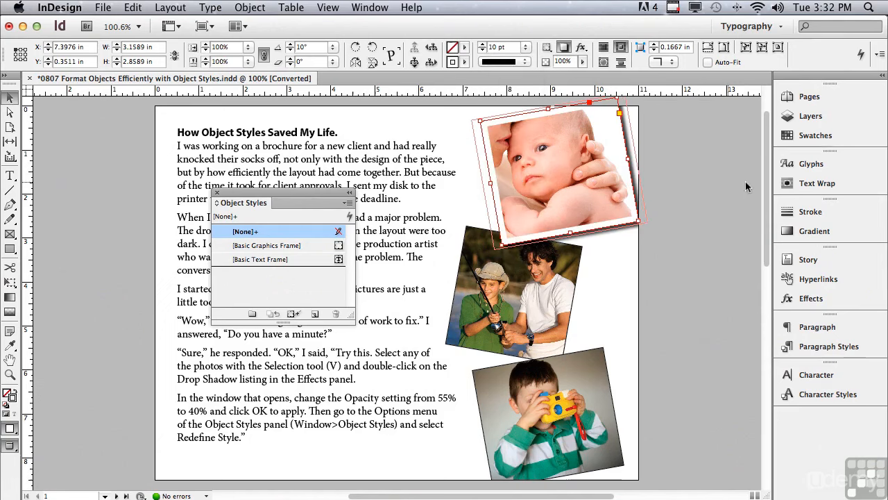
Align the baby photo's stroke to the inside of its frame.
left_click(806, 211)
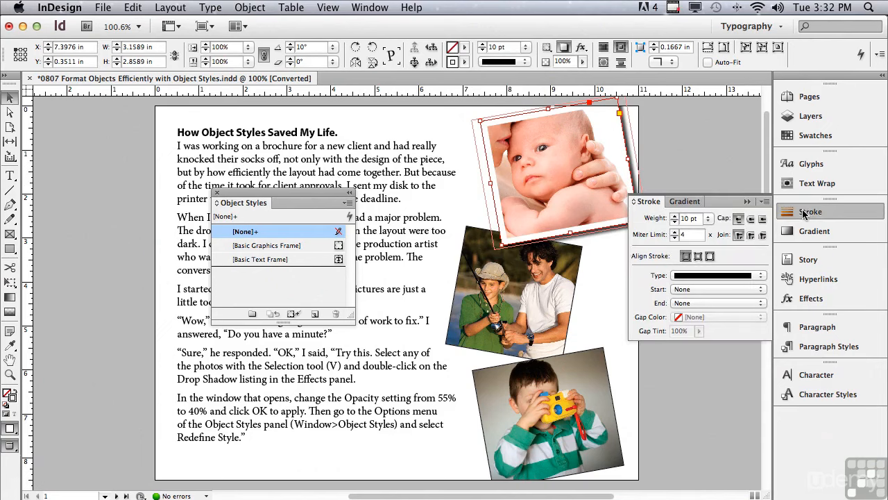
left_click(700, 257)
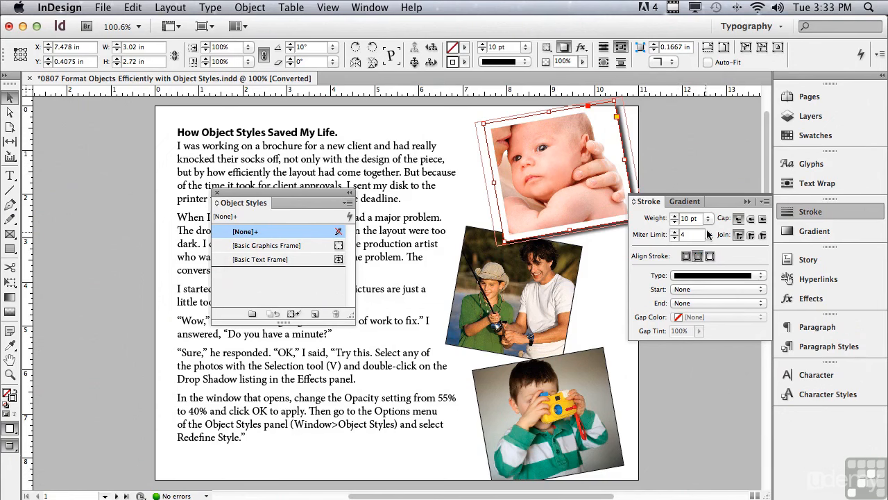
left_click(747, 201)
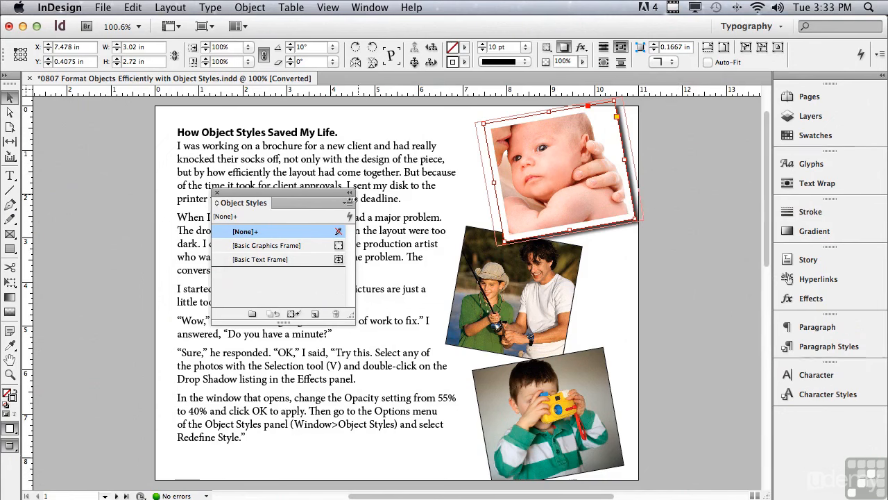
Create a new object style named "Photo Frame" from the formatted baby photo, with preview on and the style applied to the selection.
left_click(347, 204)
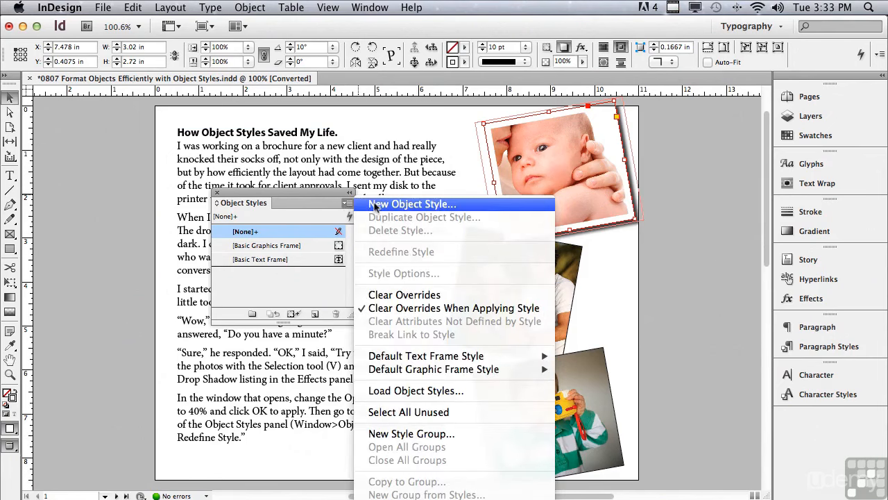
left_click(375, 204)
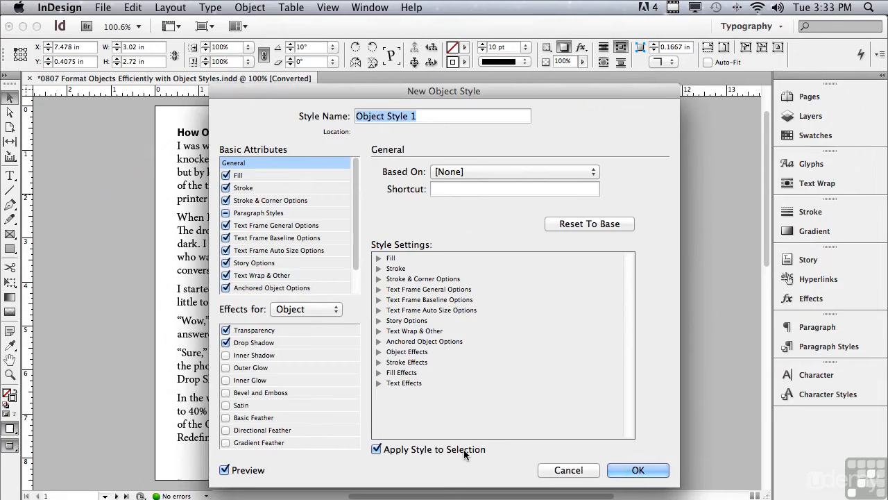
left_click(226, 469)
left_click_drag(367, 92, 183, 100)
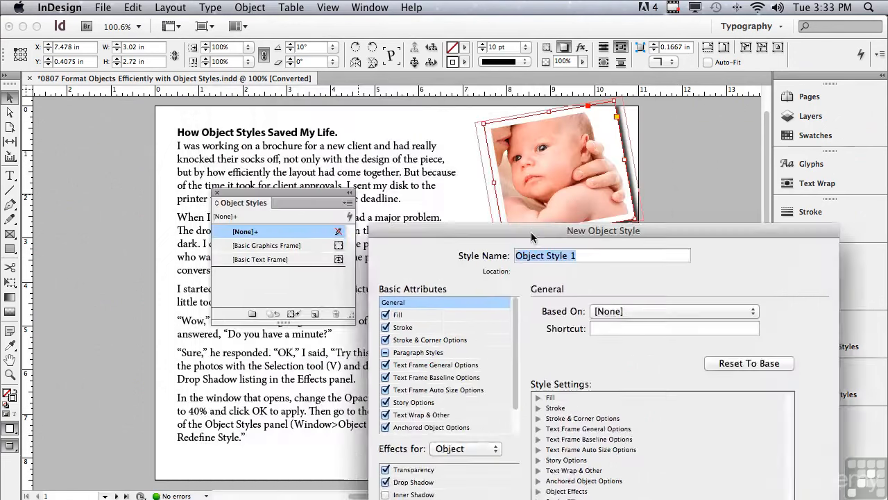
left_click_drag(583, 185, 554, 111)
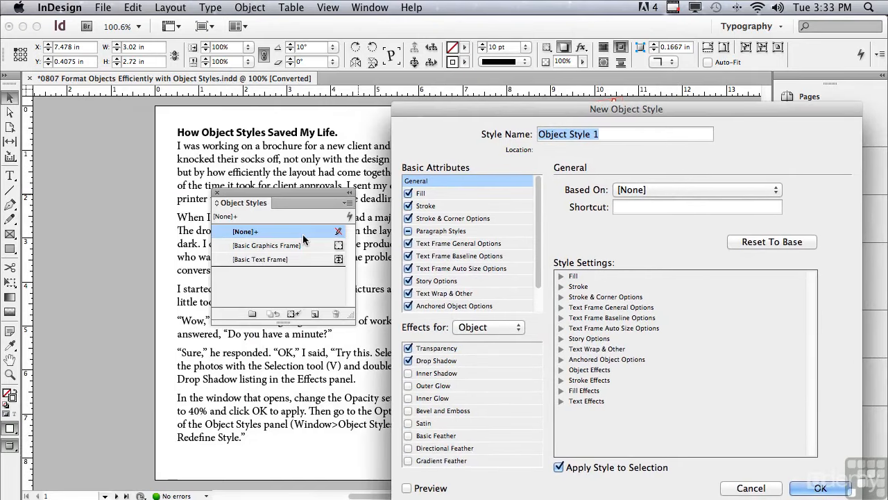
mouse_move(303, 241)
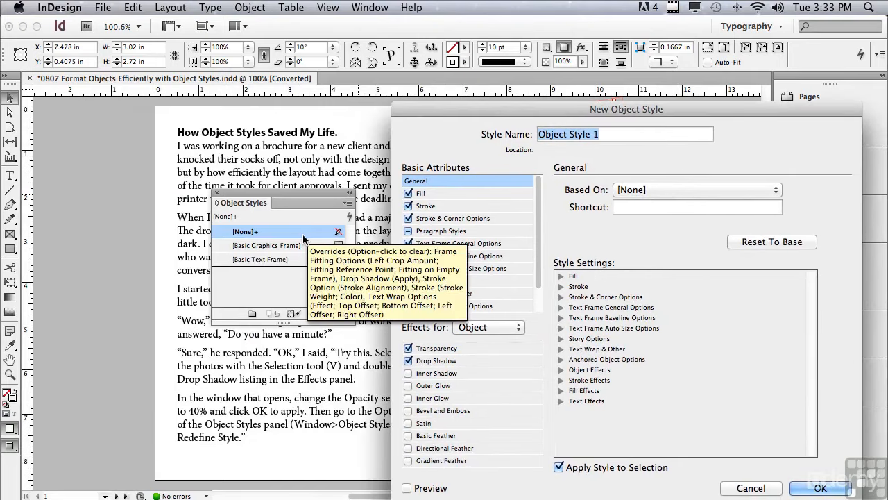
left_click(406, 489)
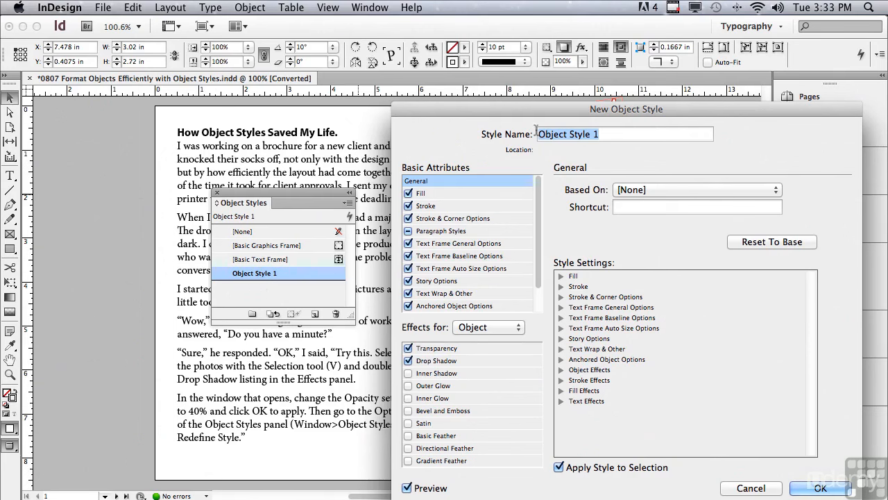
type("Photo Frame")
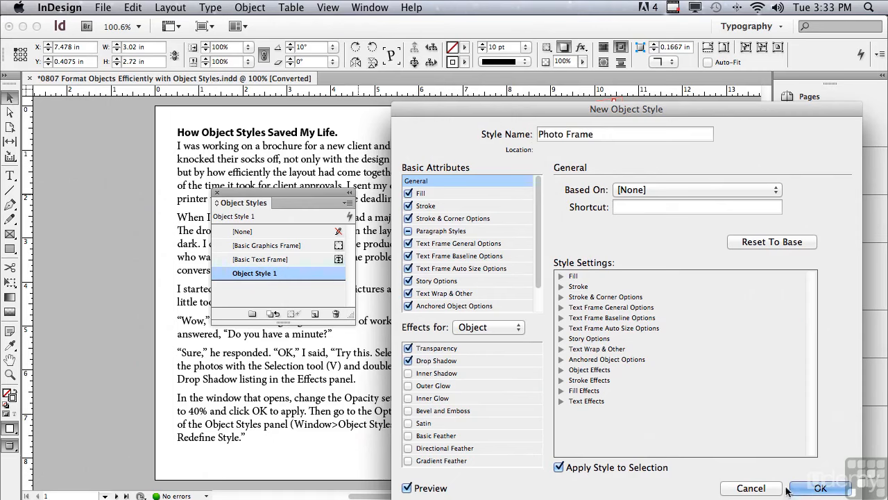
key("Return")
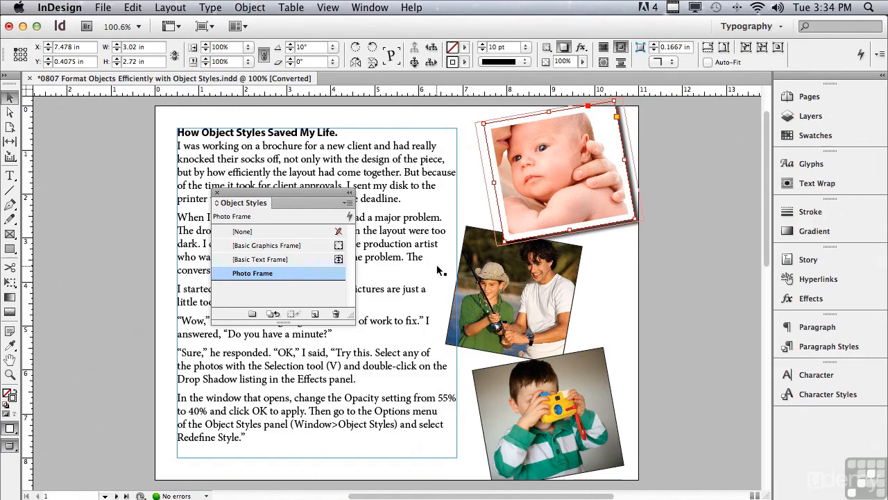
Apply the Photo Frame object style to the fishing photo and the photo of the boy with the camera.
left_click(472, 251)
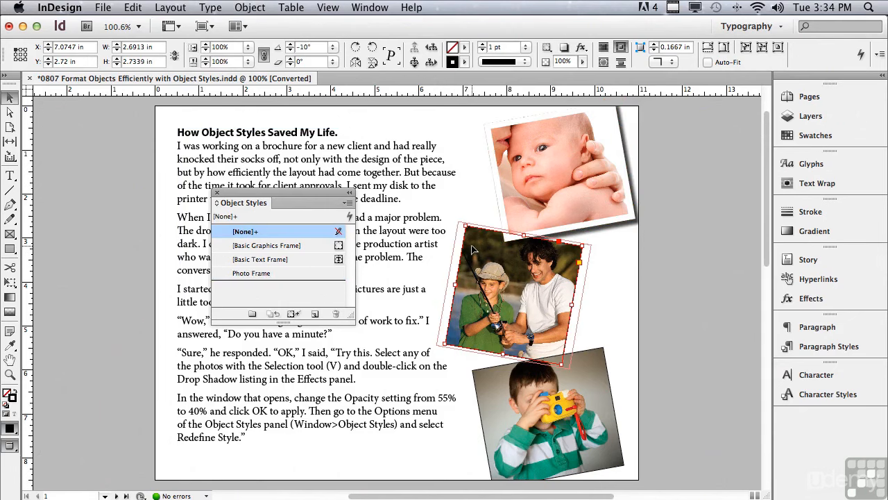
left_click(270, 274)
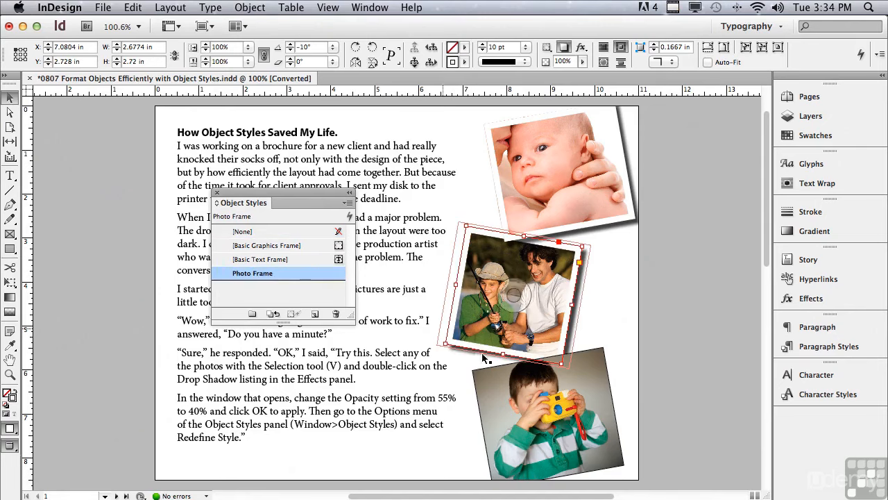
left_click(483, 380)
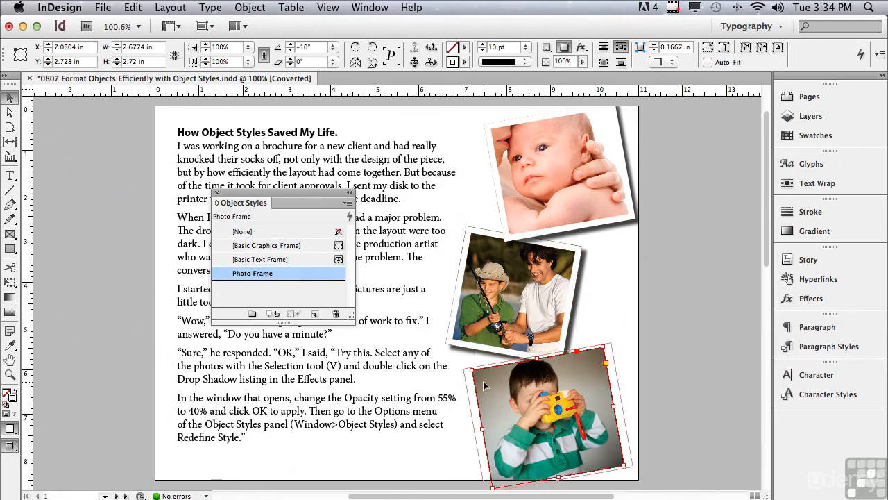
left_click(295, 272)
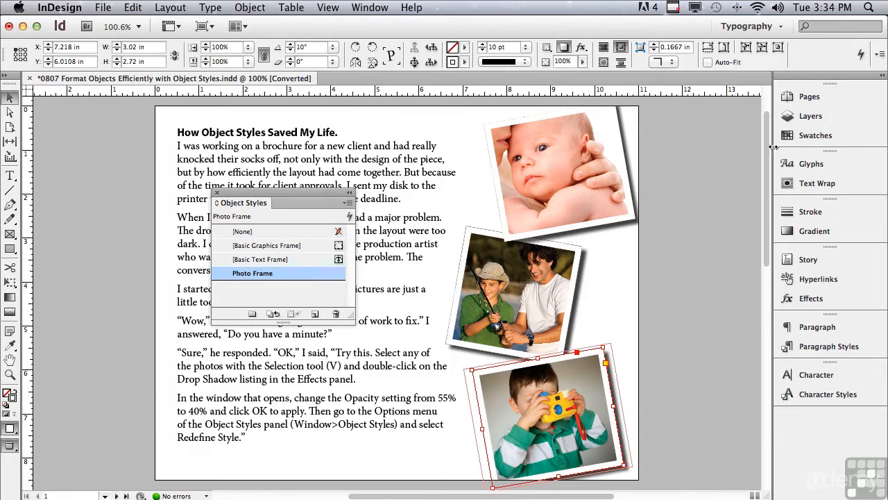
Apply the Photo Frame object style to the swimming pool photo on page 2.
scroll(762, 156, "down", 10)
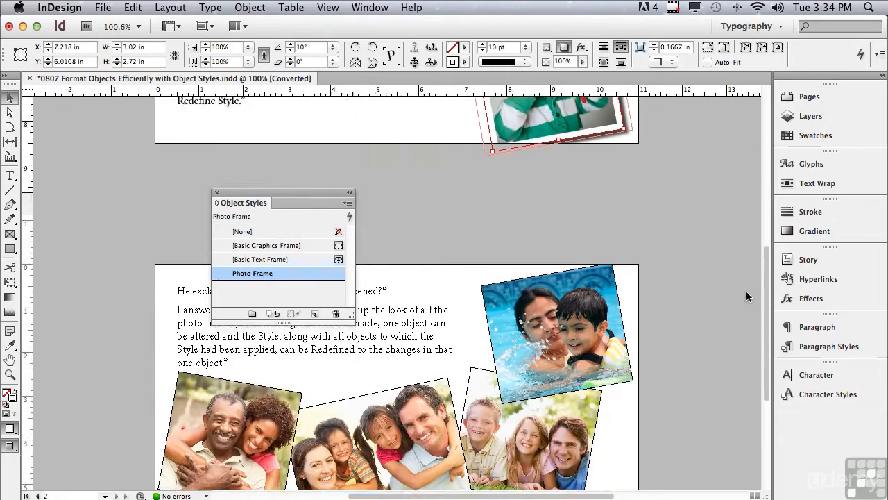
scroll(746, 296, "down", 5)
left_click(560, 151)
left_click(274, 273)
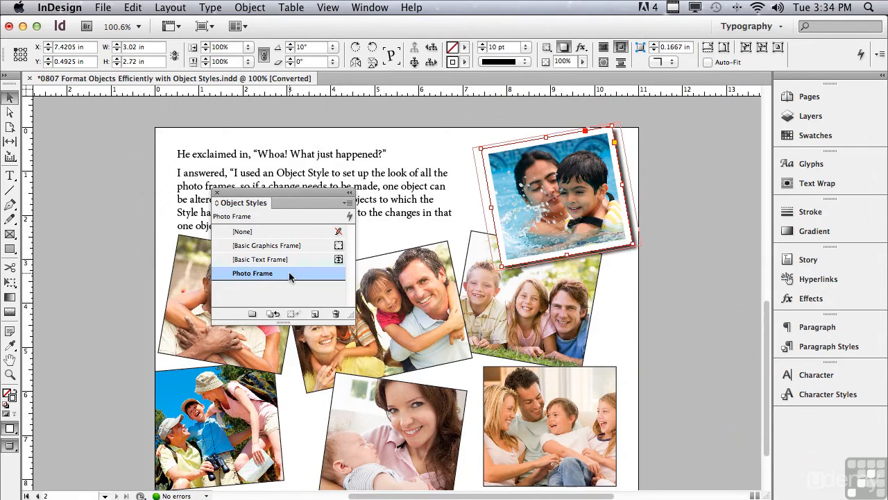
Apply the Photo Frame object style to the six remaining photos on page 2, move the Object Styles panel off them and deselect everything.
left_click_drag(290, 272, 469, 263)
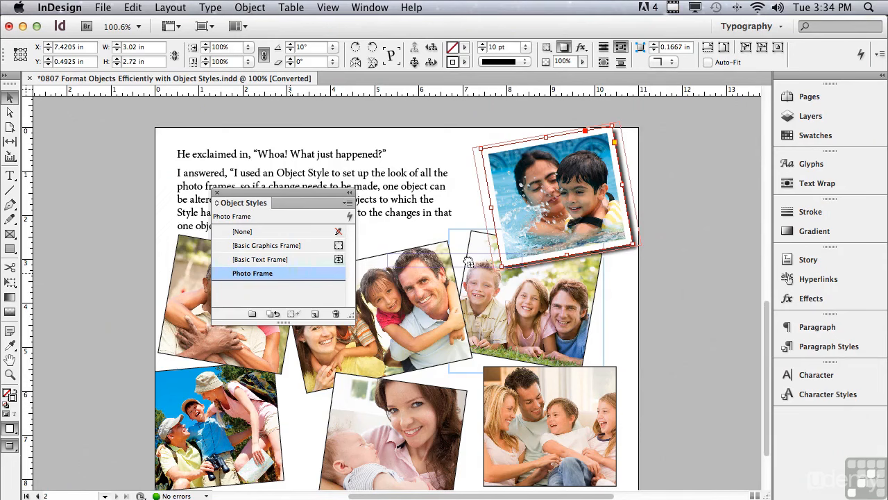
left_click_drag(469, 263, 469, 264)
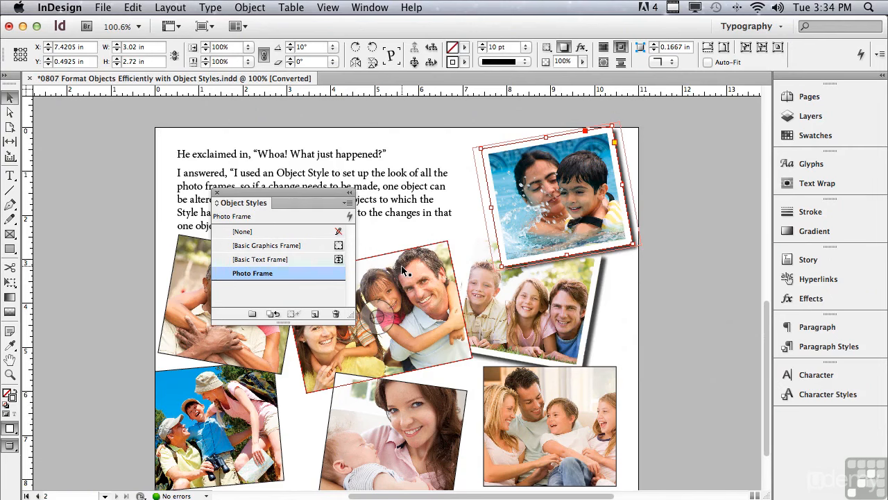
left_click_drag(313, 274, 484, 380)
left_click_drag(309, 279, 372, 257)
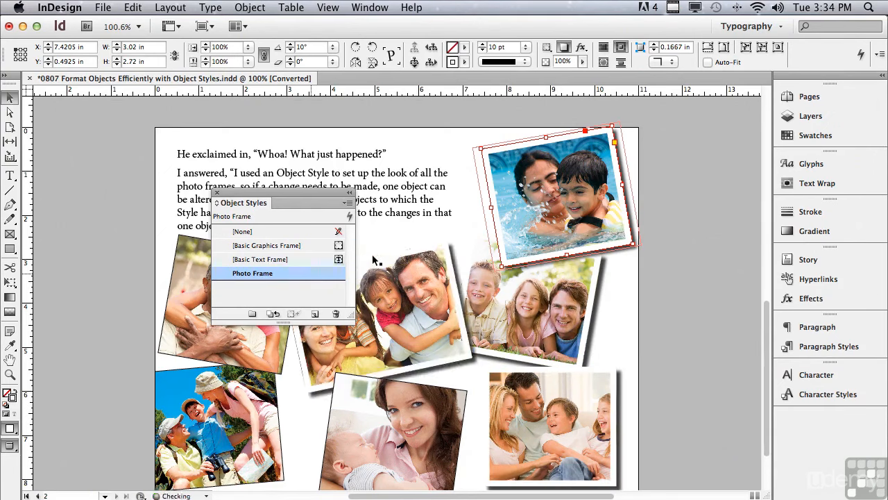
left_click_drag(305, 274, 387, 380)
left_click_drag(229, 312, 182, 370)
left_click_drag(272, 271, 177, 243)
left_click_drag(280, 192, 135, 95)
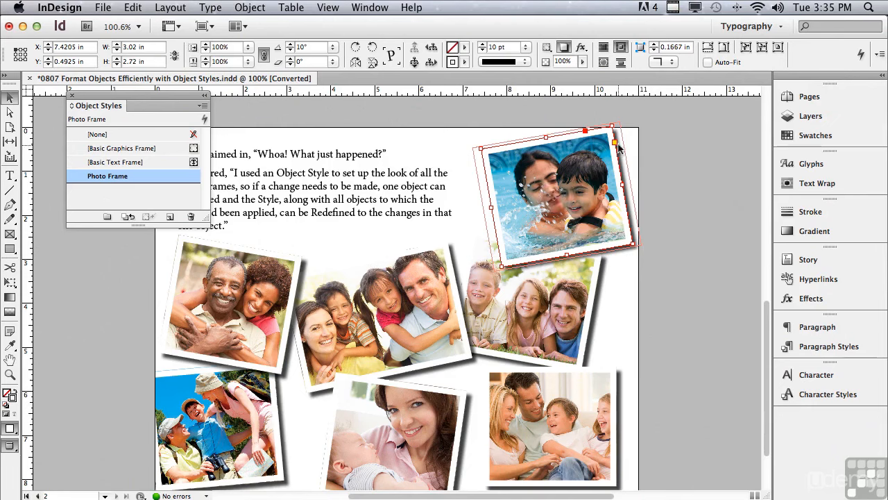
left_click(469, 182)
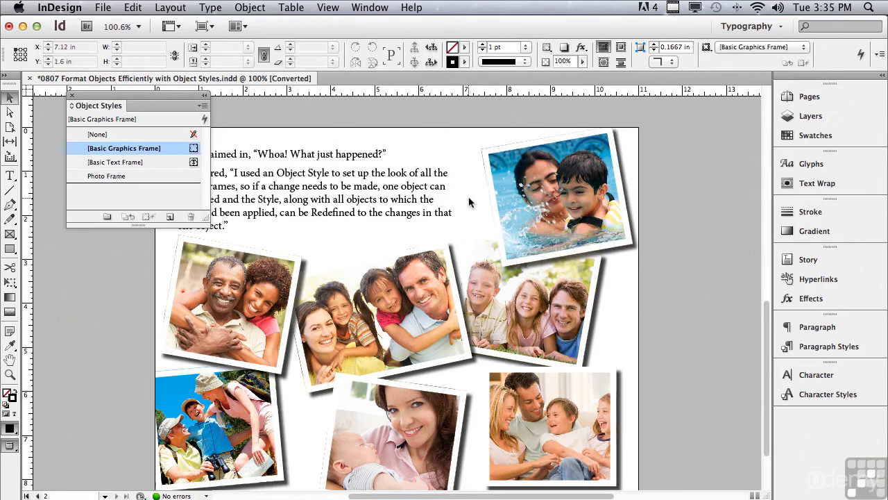
Open the drop shadow effect of the swimming pool photo on page 2 and set its distance to 0.125 in.
left_click(510, 183)
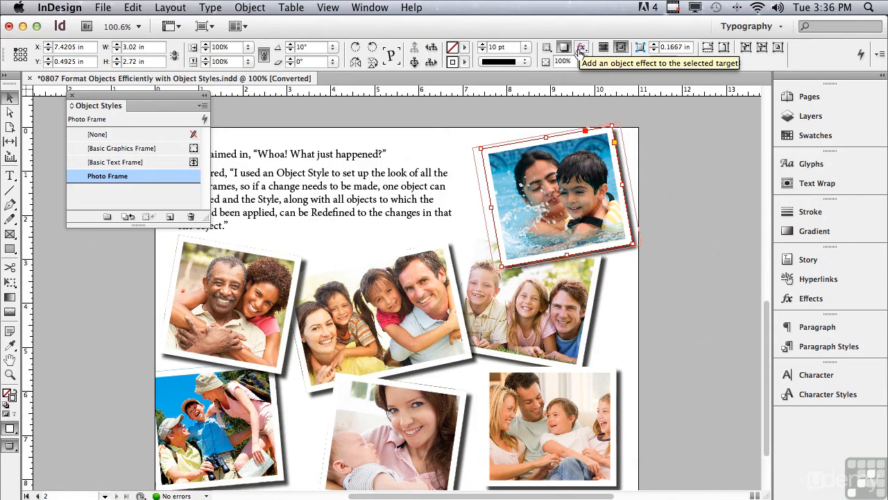
left_click(582, 48)
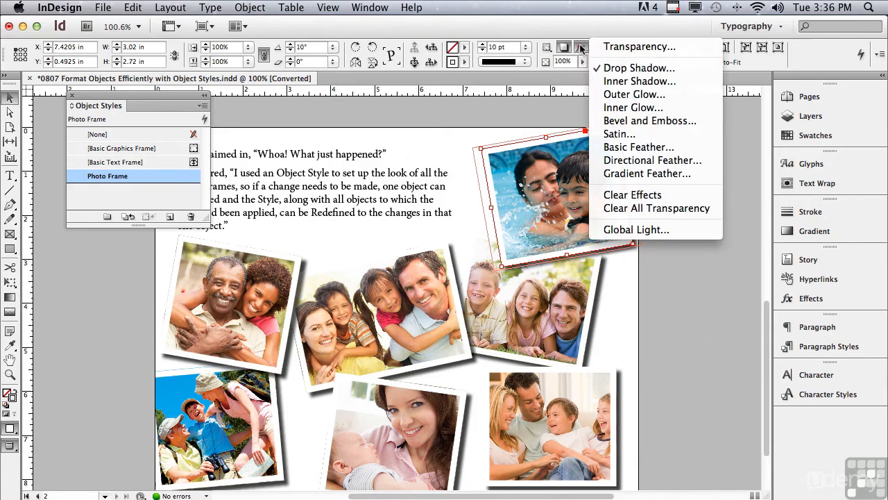
left_click(643, 72)
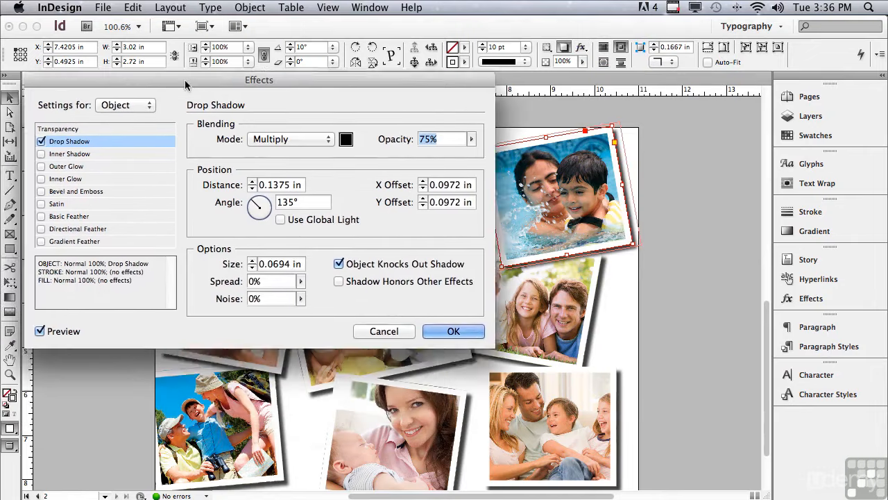
left_click_drag(185, 79, 162, 22)
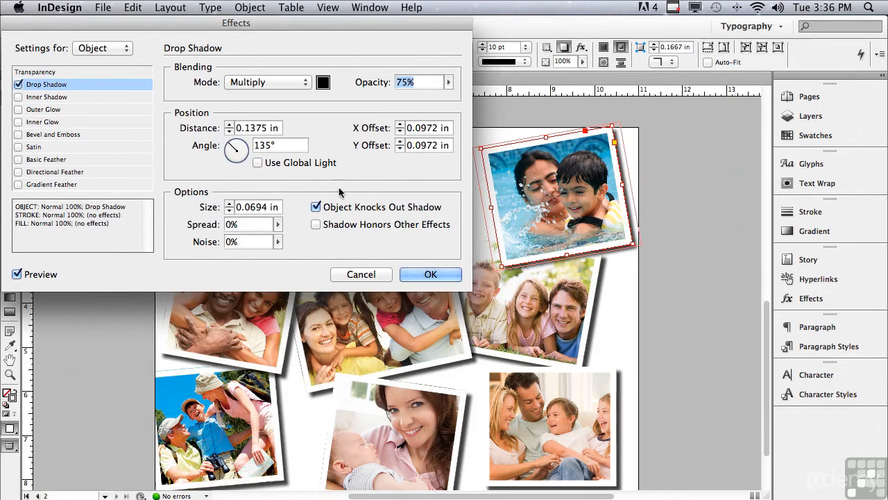
left_click(229, 131)
left_click(16, 274)
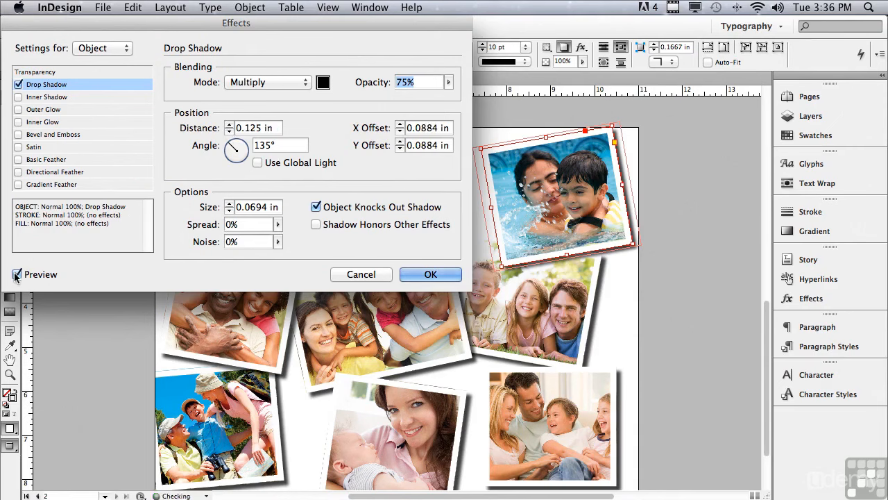
left_click(16, 275)
Set the drop shadow's opacity to 50% and its size to 0.1875 in, and apply the effect to the swimming pool photo.
left_click(449, 82)
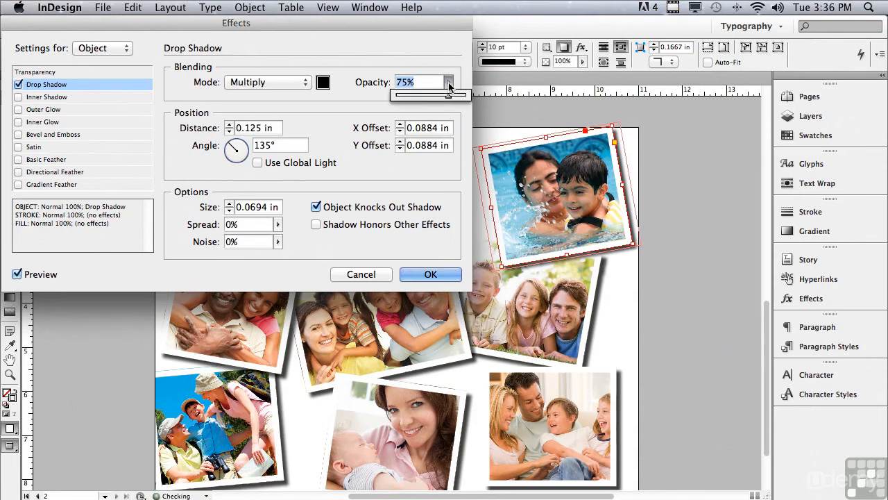
left_click_drag(434, 96, 430, 97)
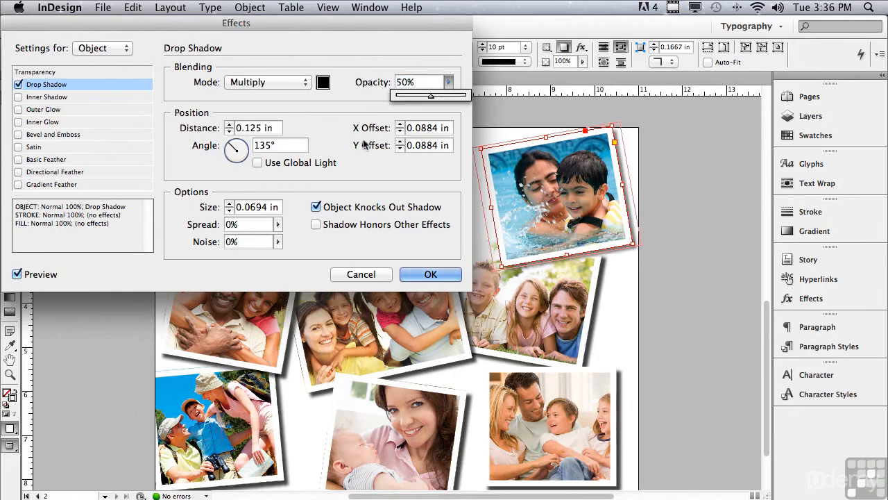
left_click(229, 204)
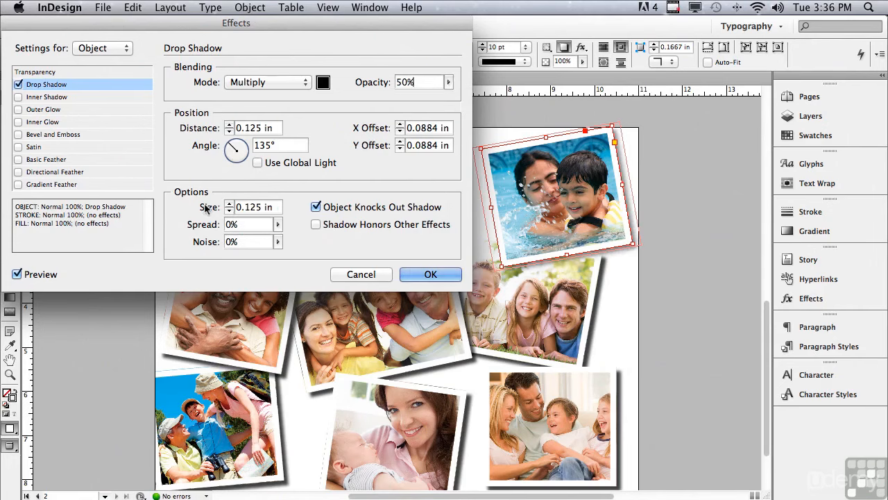
left_click(229, 204)
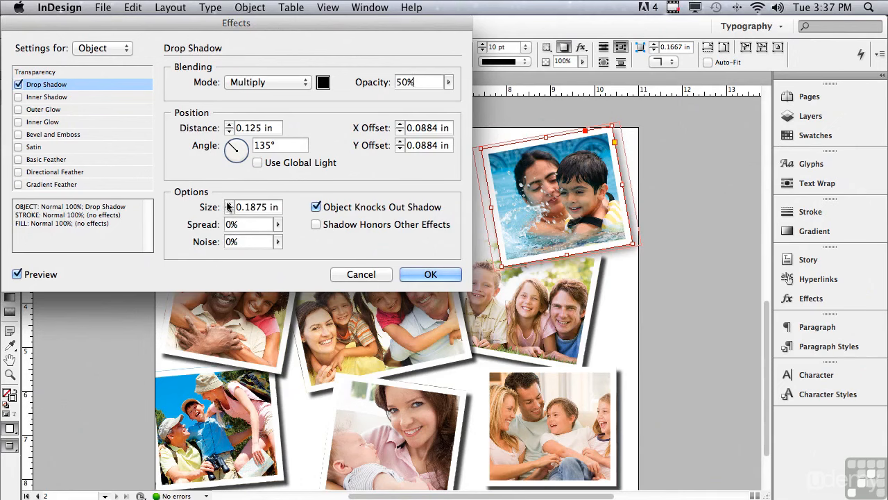
left_click(409, 274)
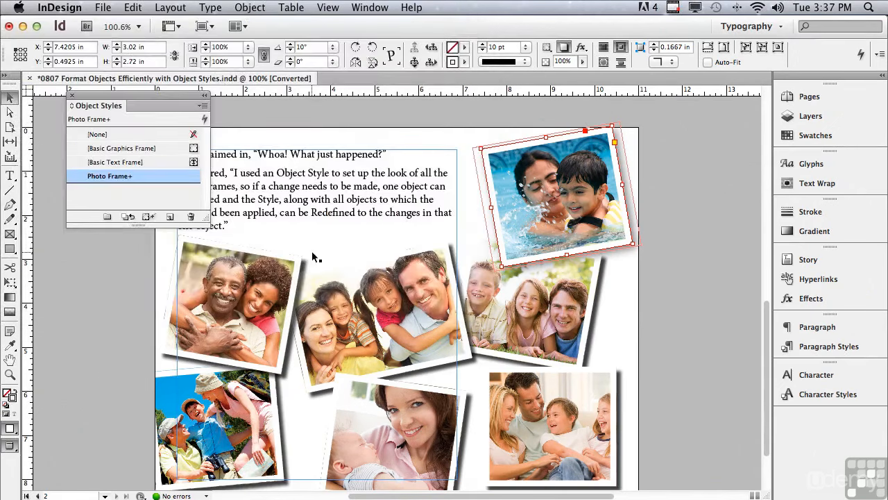
Redefine the Photo Frame object style from the swimming pool photo's modified drop shadow and check the photos on page 1.
mouse_move(88, 183)
left_click(201, 106)
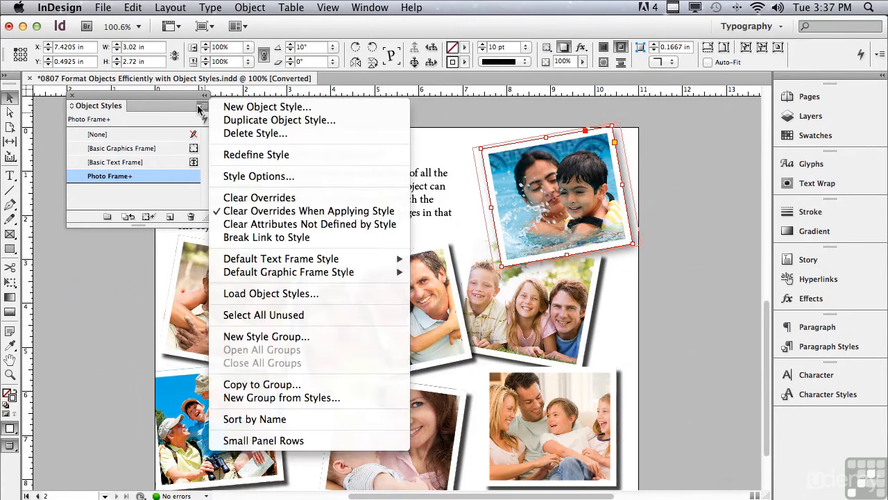
left_click(242, 155)
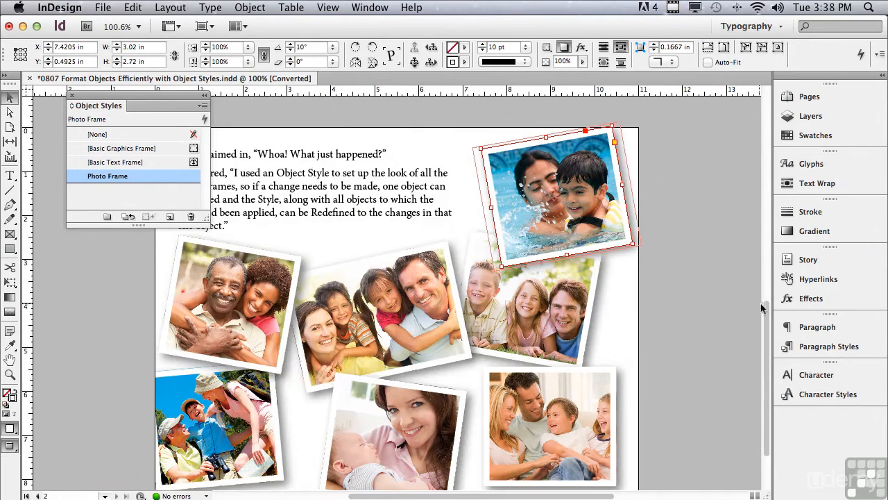
scroll(743, 248, "up", 3)
scroll(743, 248, "up", 15)
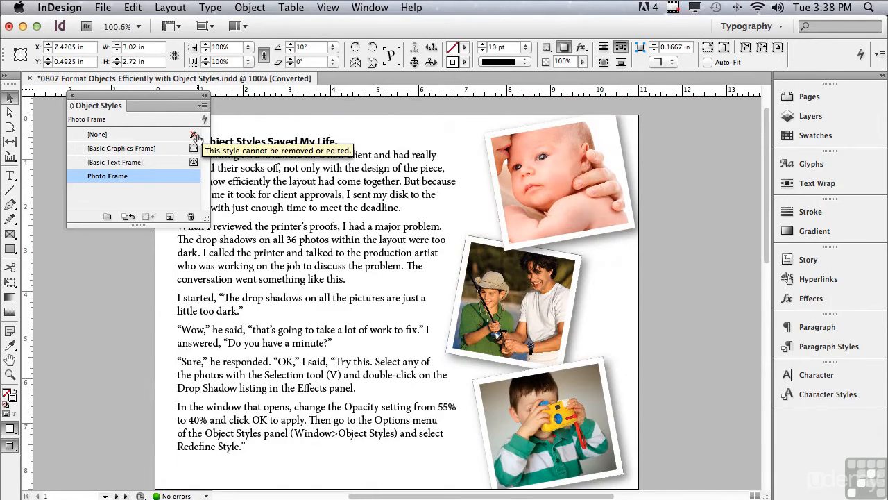
left_click(201, 106)
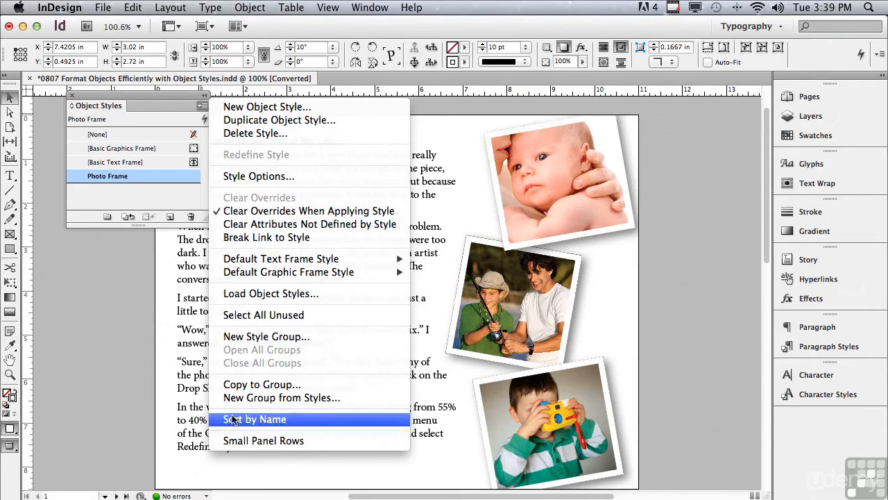
left_click(137, 379)
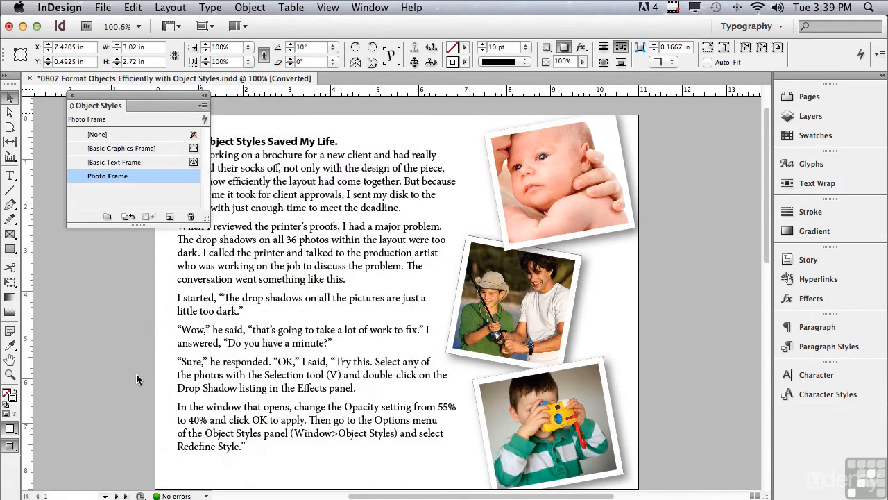